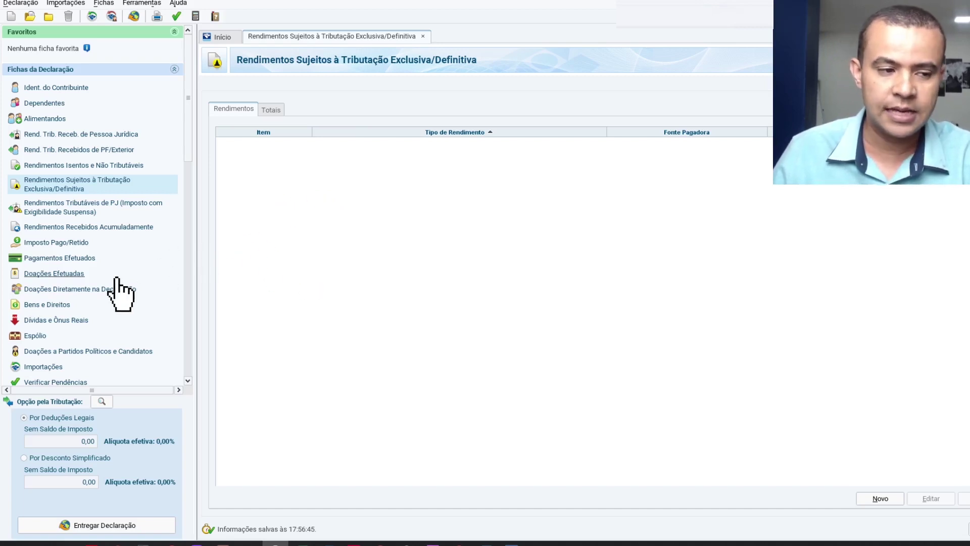
# Add a new item under Bens e Direitos with the code 45 - Aplicação de renda fixa (CDB, RDB e outros)
pyautogui.click(66, 304)
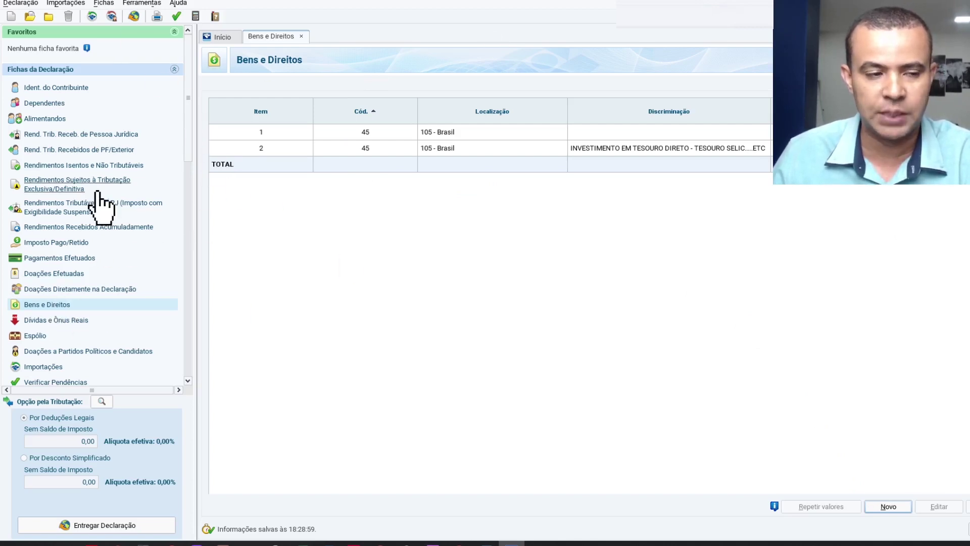
pyautogui.click(882, 513)
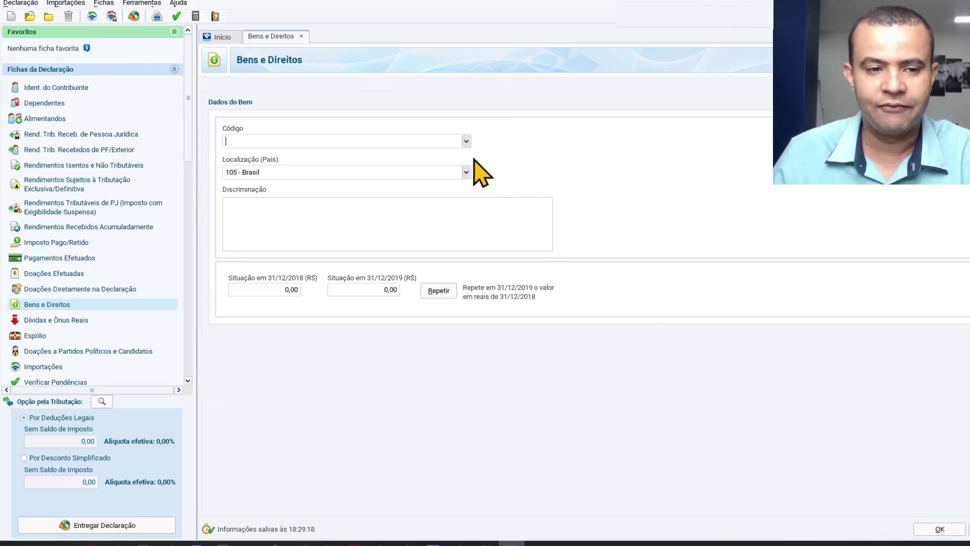
pyautogui.click(466, 142)
pyautogui.scroll(-6, 474, 184)
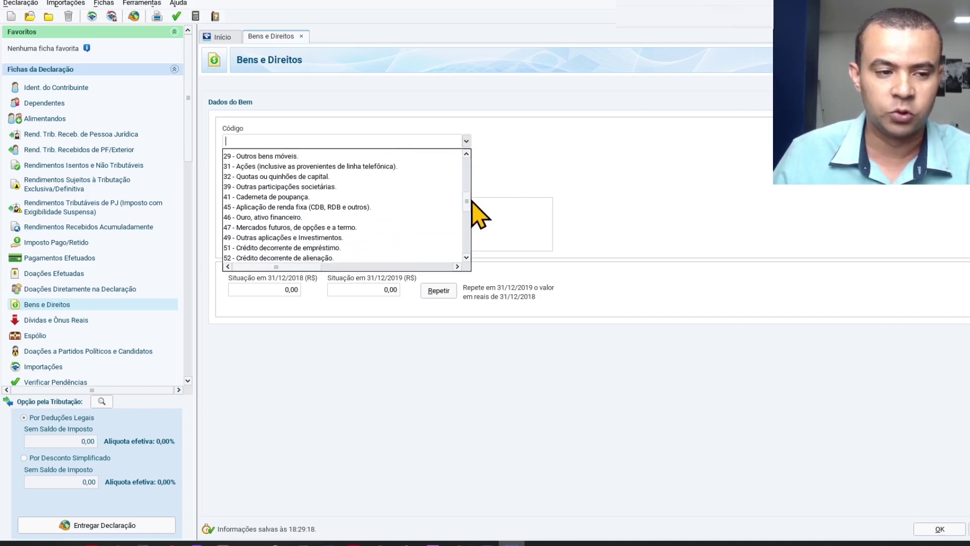
pyautogui.click(381, 208)
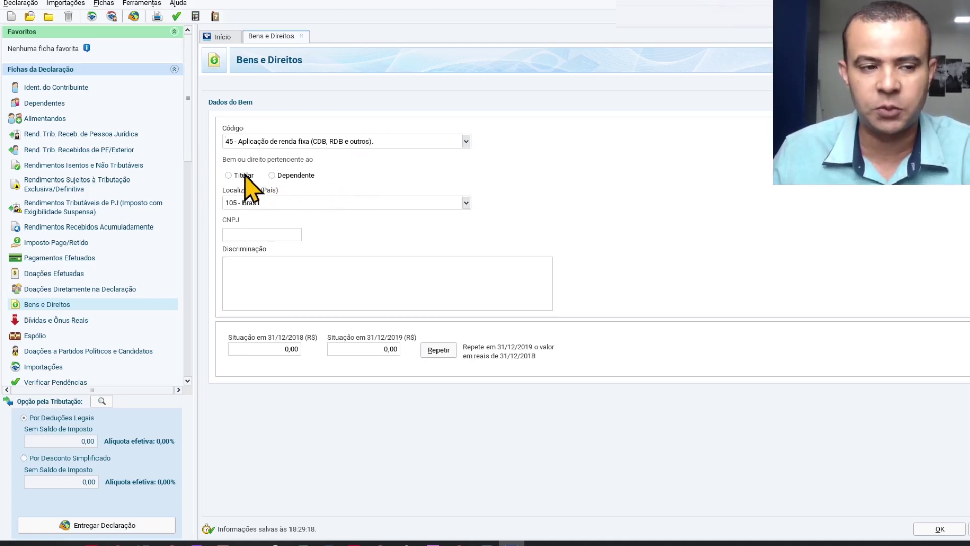
# Assign the asset to the Titular and leave its CNPJ blank
pyautogui.click(230, 175)
pyautogui.click(273, 175)
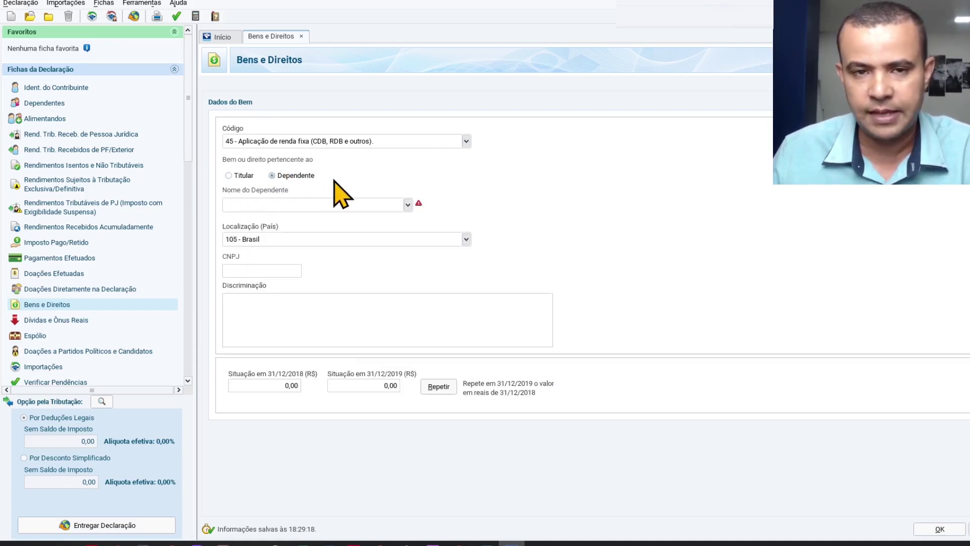
pyautogui.click(229, 176)
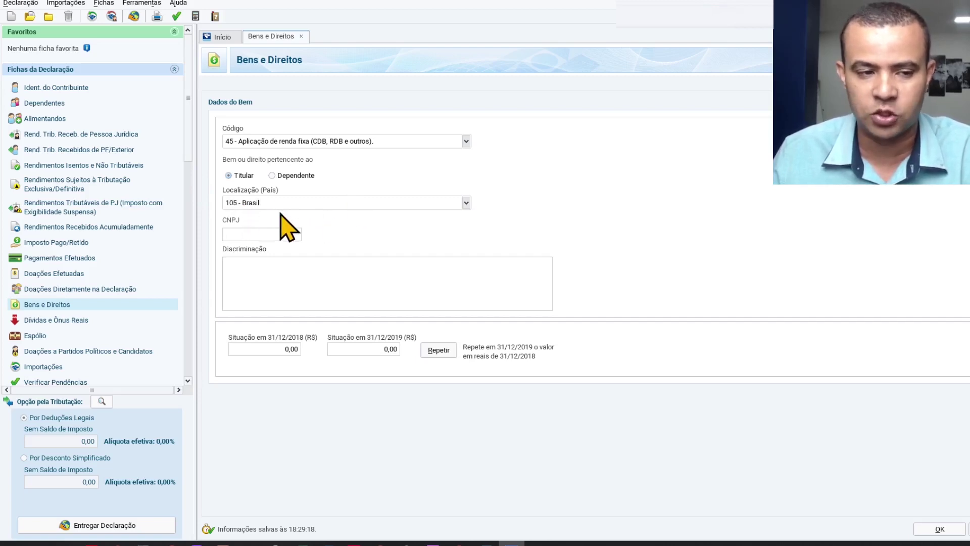
pyautogui.click(252, 234)
pyautogui.hotkey('ctrl', 'v')
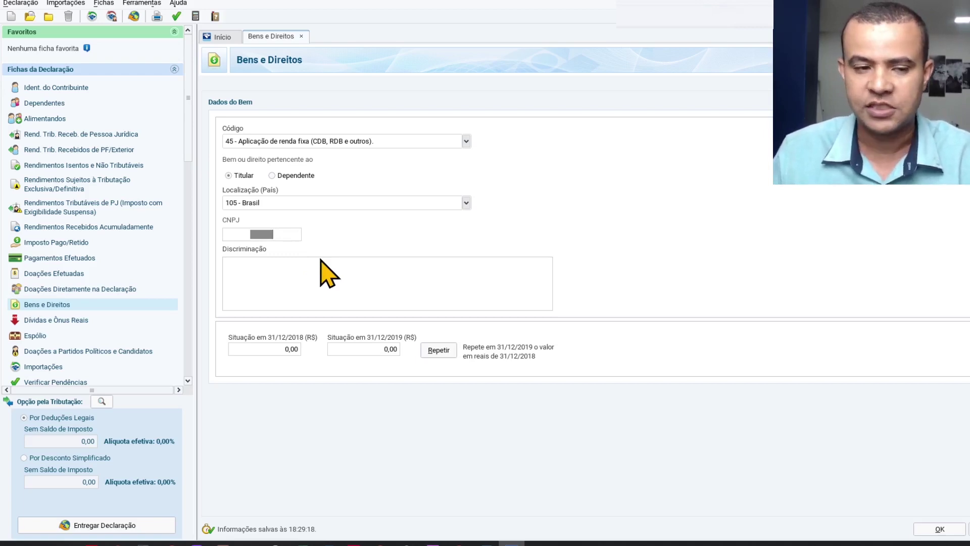
# Enter "INVESTIMENTO EM TESOURO SELIC E TESOURO IPCA...ETC ETC" as the asset's Discriminação
pyautogui.click(361, 266)
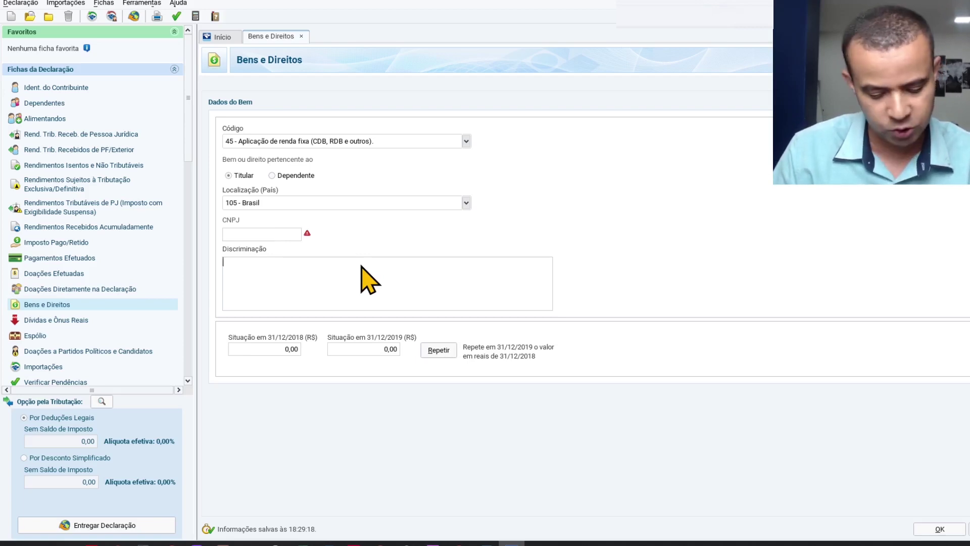
pyautogui.write('INVESTIMENTO ')
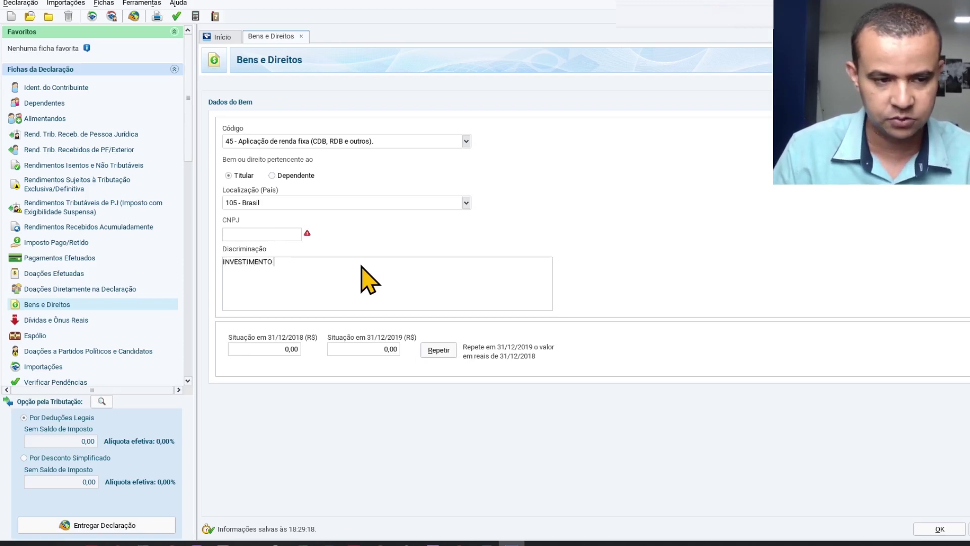
pyautogui.write('EM TESOU')
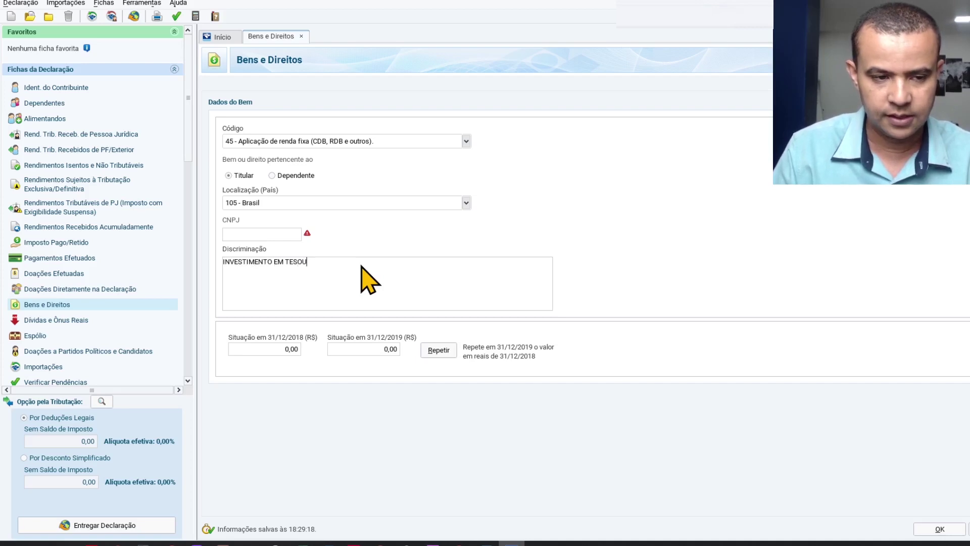
pyautogui.write('RO SELI')
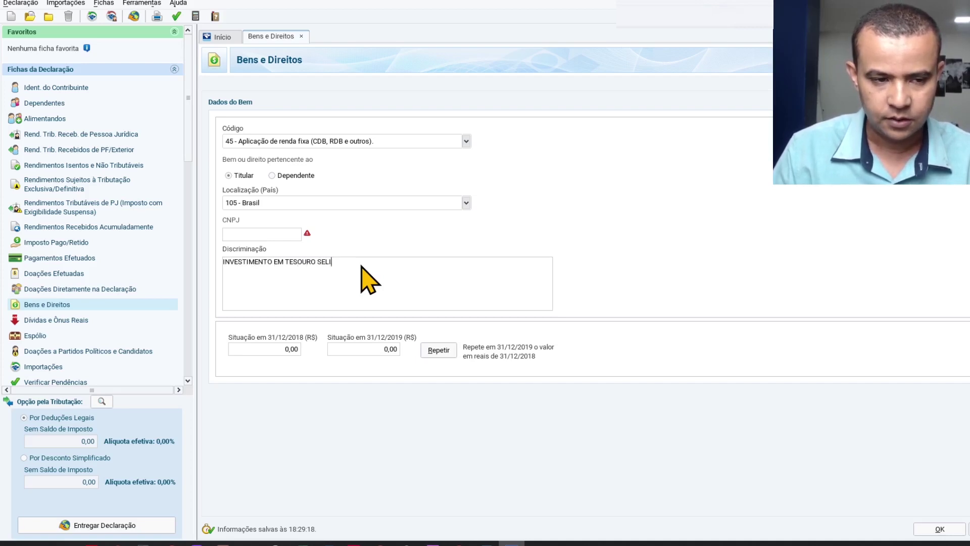
pyautogui.write('C E ')
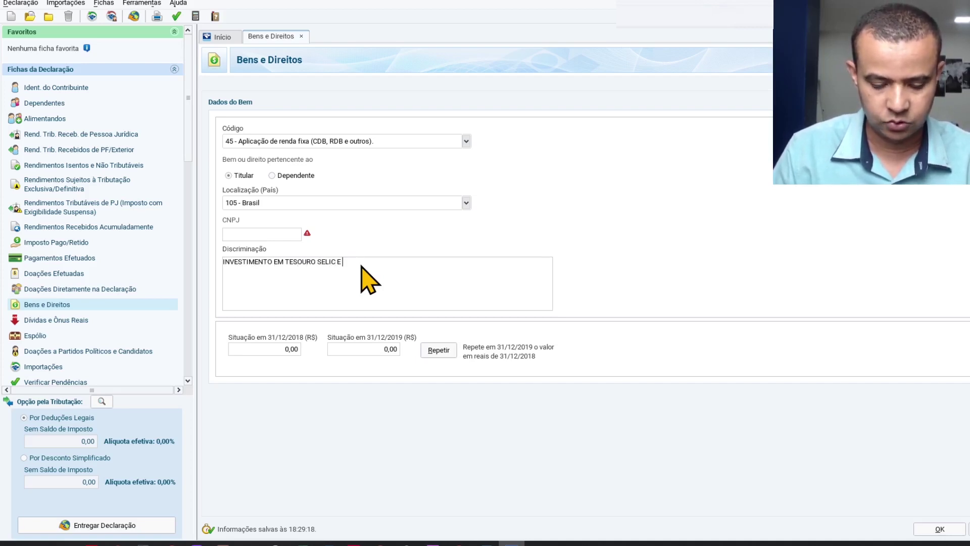
pyautogui.write('TESOURO')
pyautogui.write(' IPCA...ETCE')
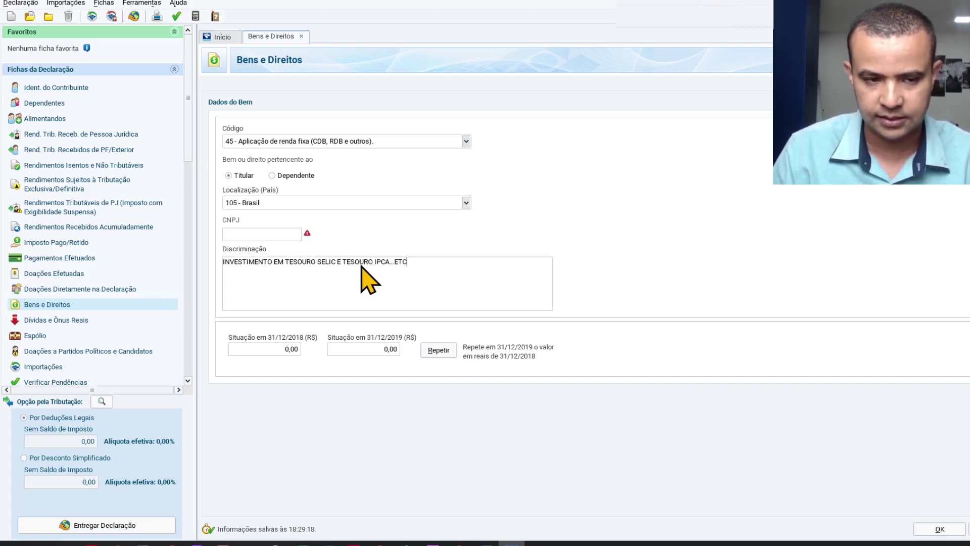
pyautogui.press('BackSpace')
pyautogui.press('BackSpace')
pyautogui.write('ETC')
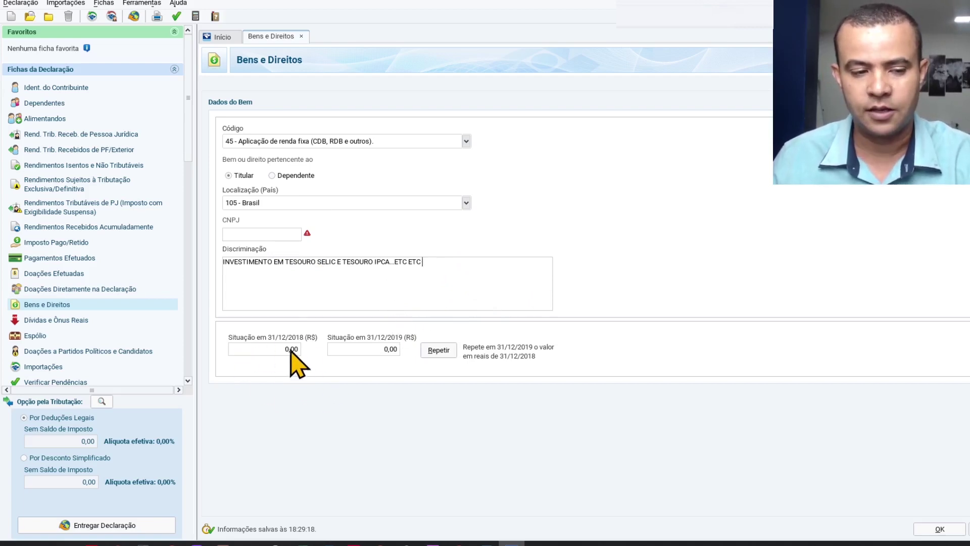
# Set the asset's value to 100.000,00 for 31/12/2018 and 150.000,00 for 31/12/2019
pyautogui.click(259, 349)
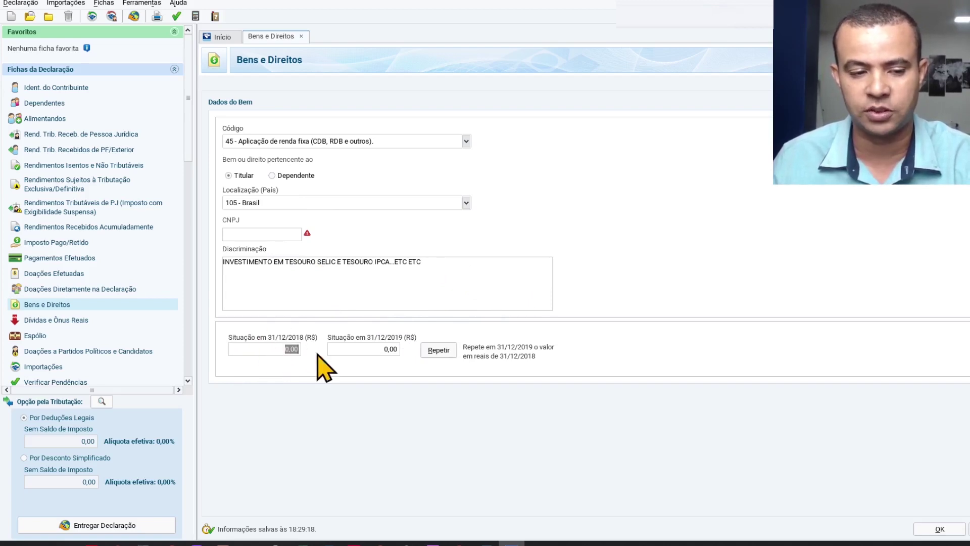
pyautogui.click(377, 352)
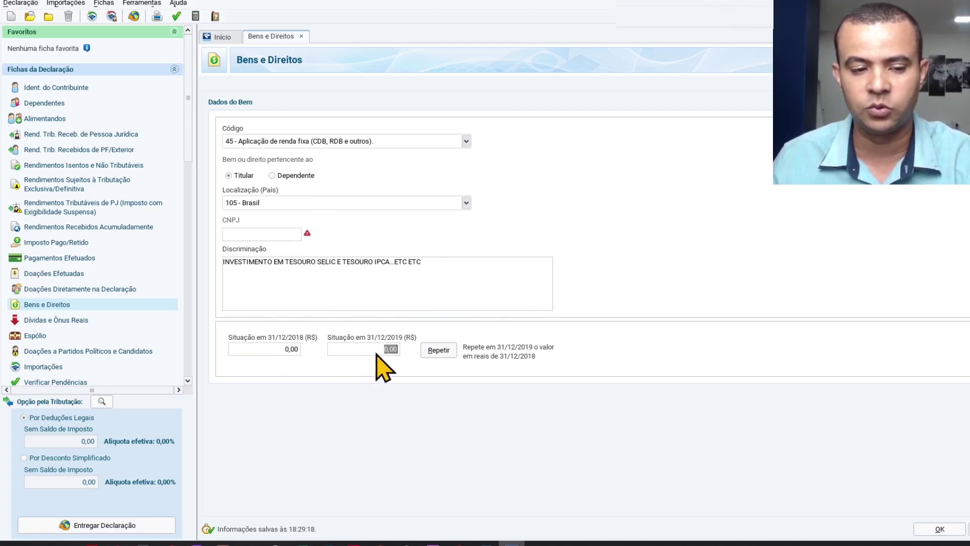
pyautogui.click(276, 354)
pyautogui.write('1')
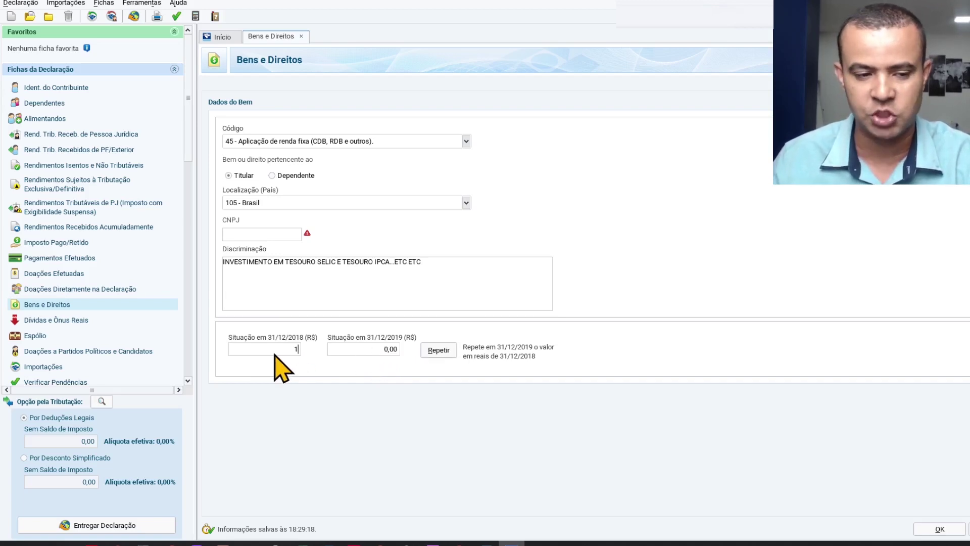
pyautogui.write('00.000')
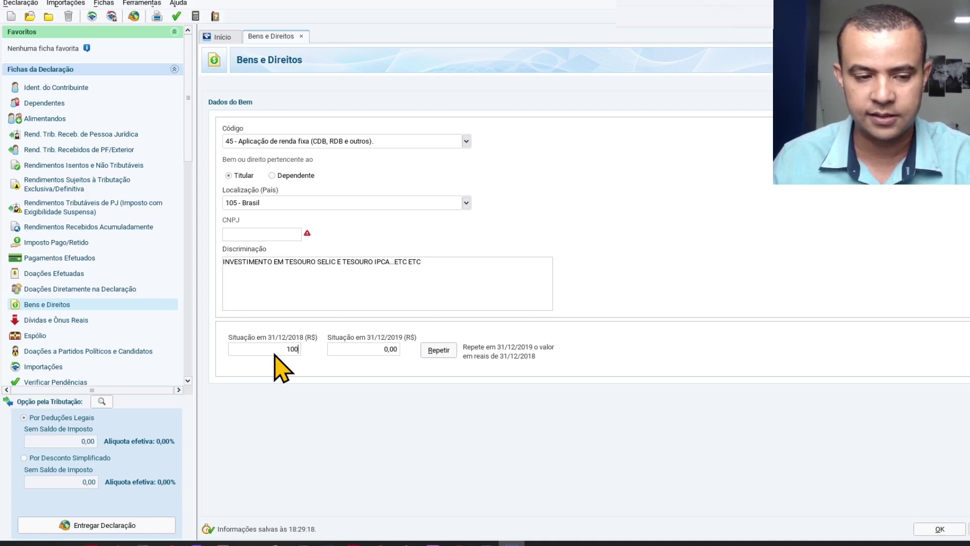
pyautogui.press('Tab')
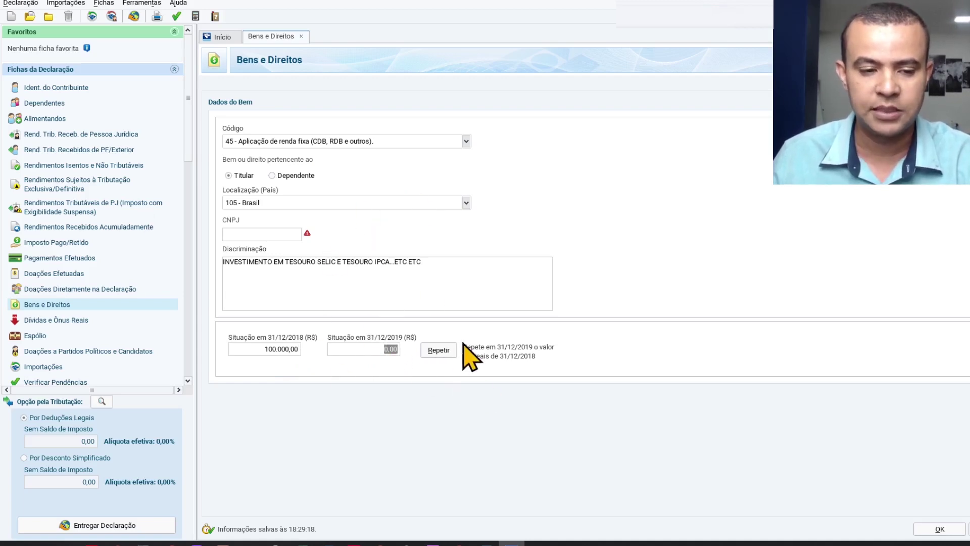
pyautogui.click(445, 352)
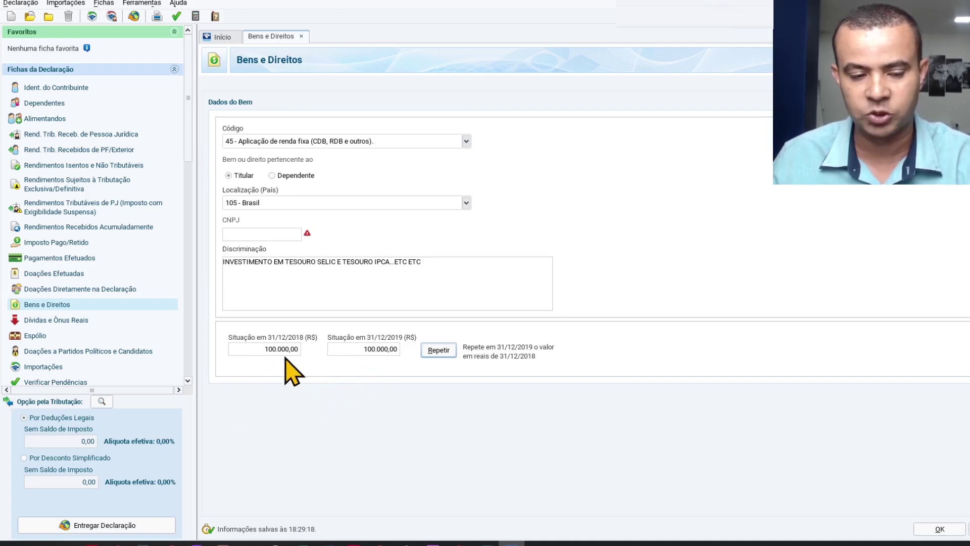
pyautogui.click(357, 348)
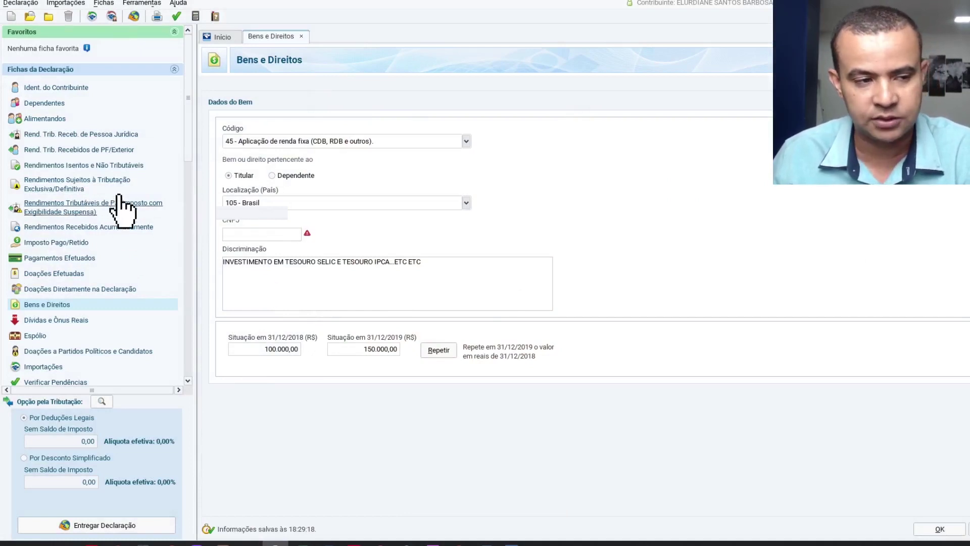
# Add an entry of type 06 - Rendimentos de aplicações financeiras under Rendimentos Sujeitos à Tributação Exclusiva/Definitiva, keeping Titular as beneficiary type
pyautogui.click(81, 187)
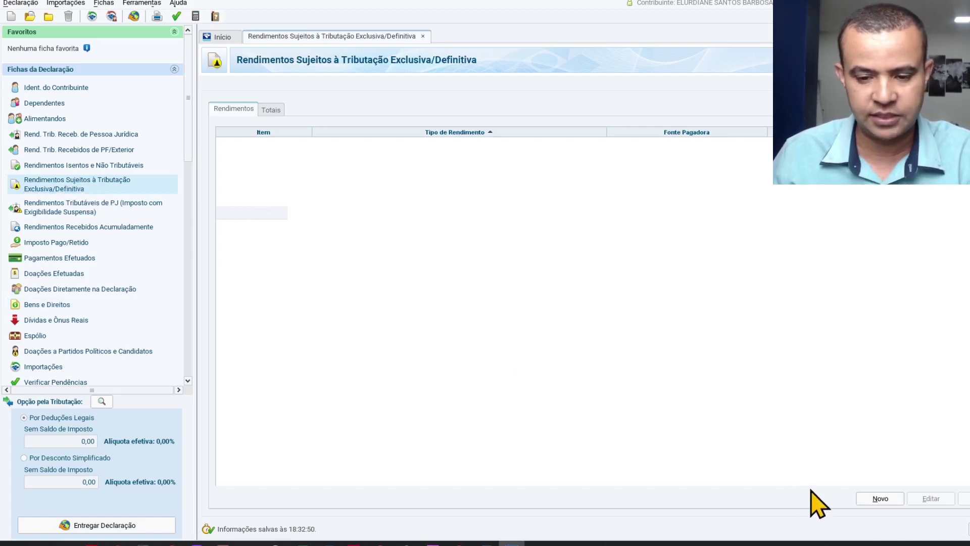
pyautogui.click(880, 500)
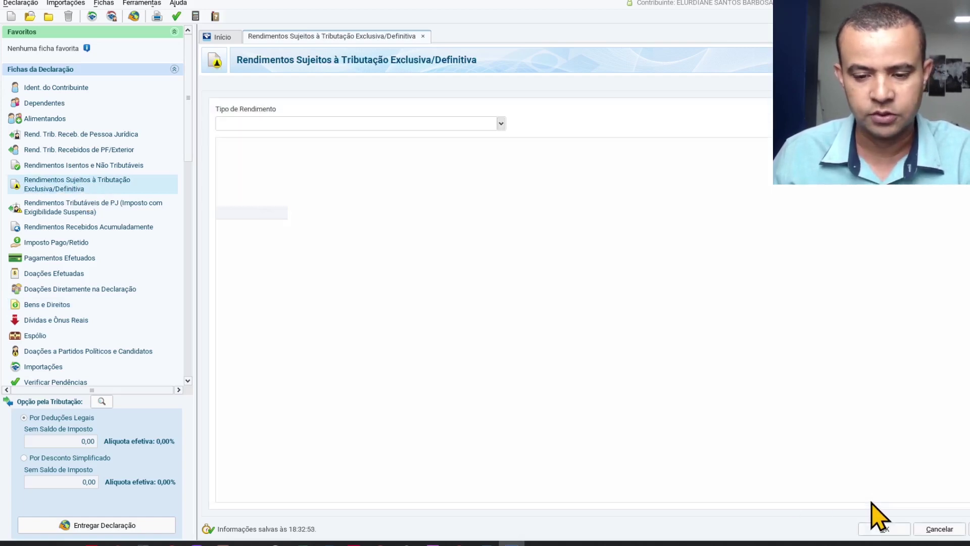
pyautogui.click(501, 124)
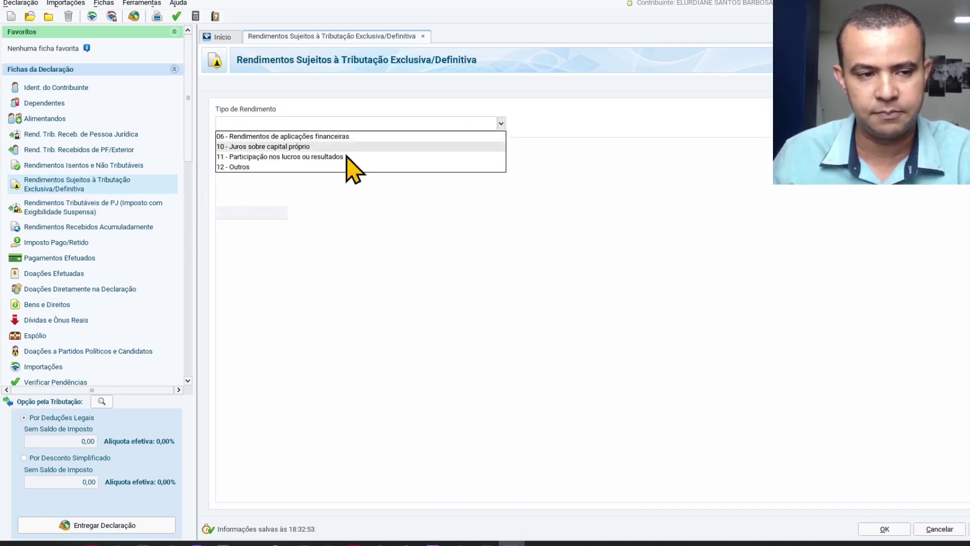
pyautogui.click(267, 139)
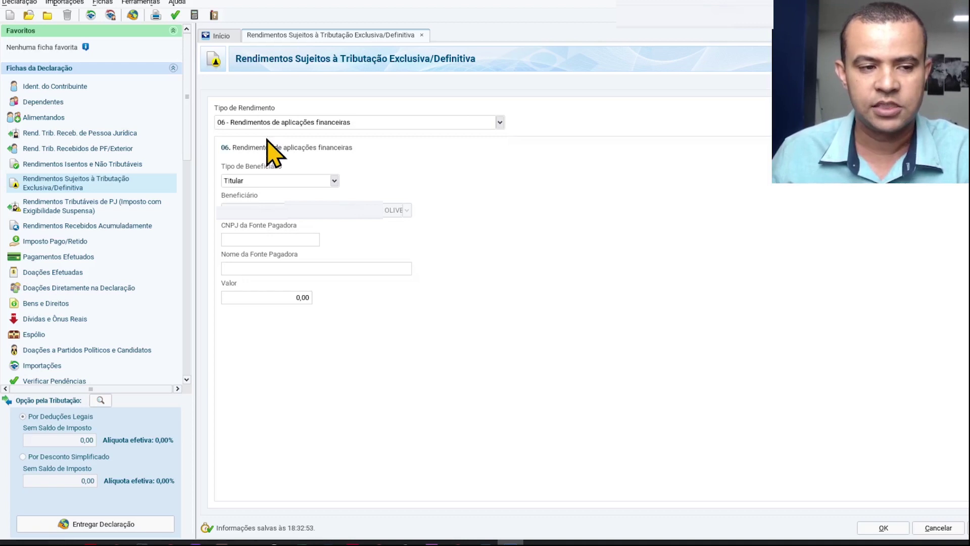
pyautogui.click(334, 180)
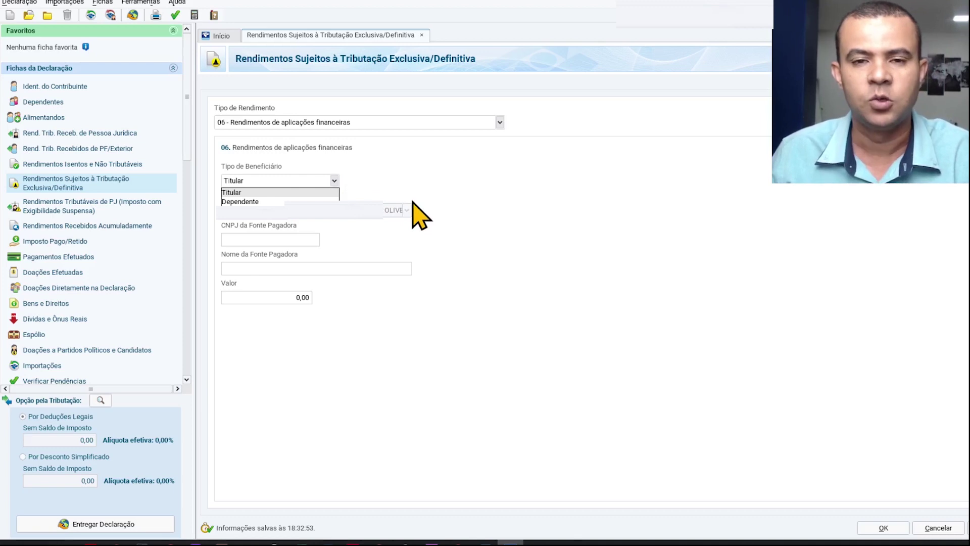
pyautogui.click(388, 196)
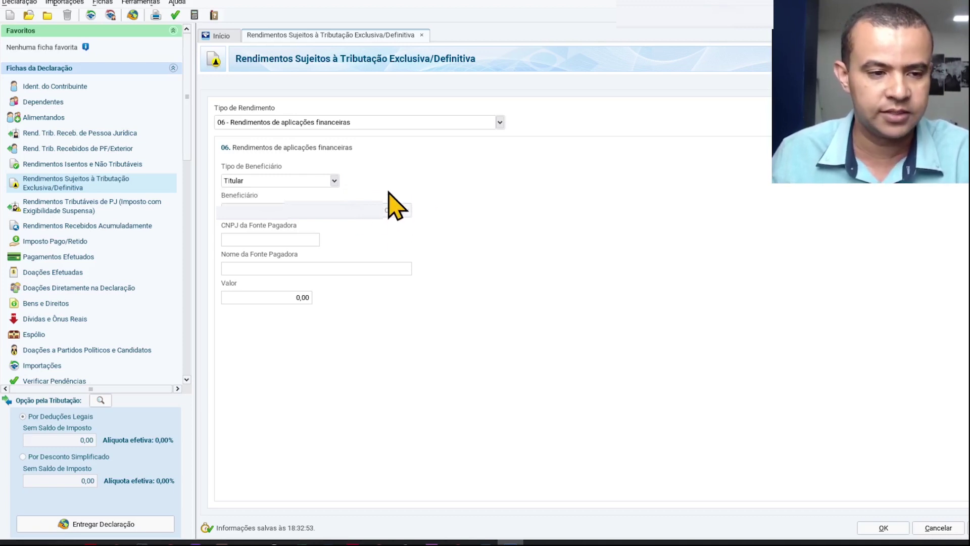
# Go through the entry's payer CNPJ, payer name and value fields, leave them unfilled, and try to confirm the entry
pyautogui.click(300, 242)
pyautogui.hotkey('ctrl', 'v')
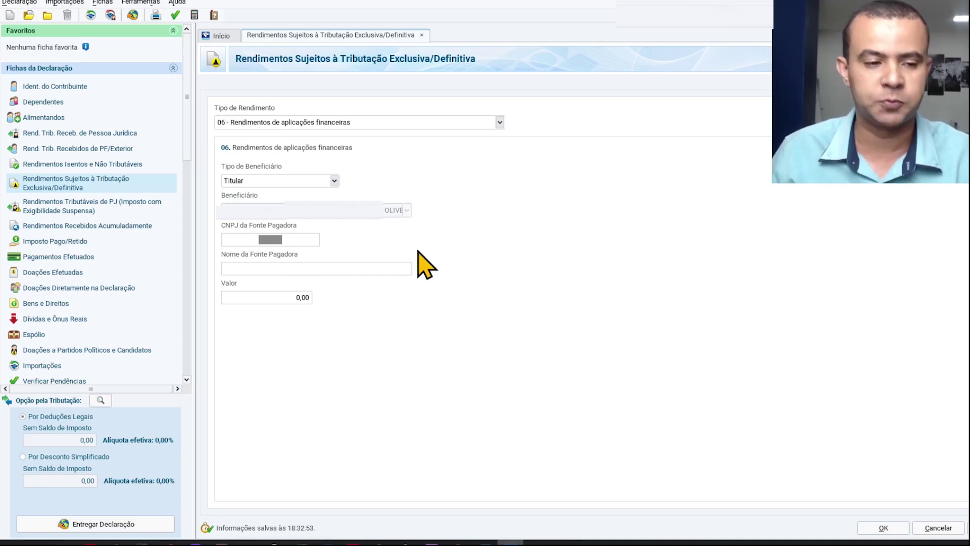
pyautogui.click(284, 268)
pyautogui.click(291, 299)
pyautogui.click(870, 531)
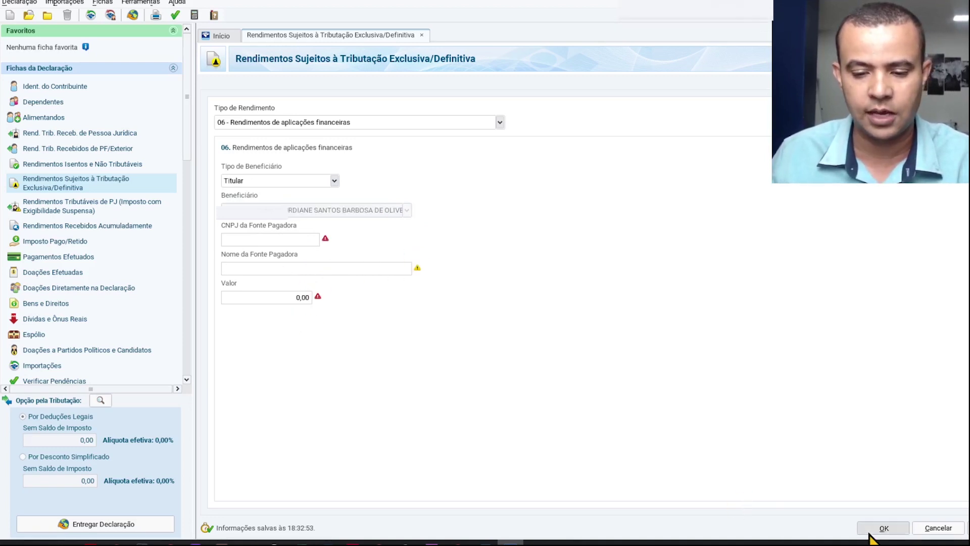